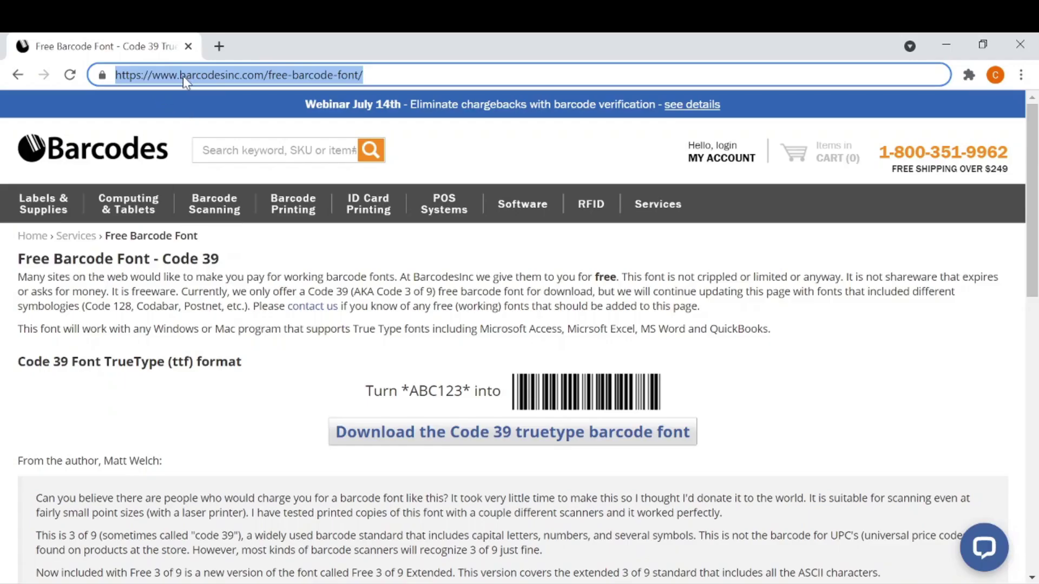
- Open the barcodesinc.com Free Barcode Font – Code 39 page with its TrueType font download
{"action": "left_click", "coordinate": [370, 348]}
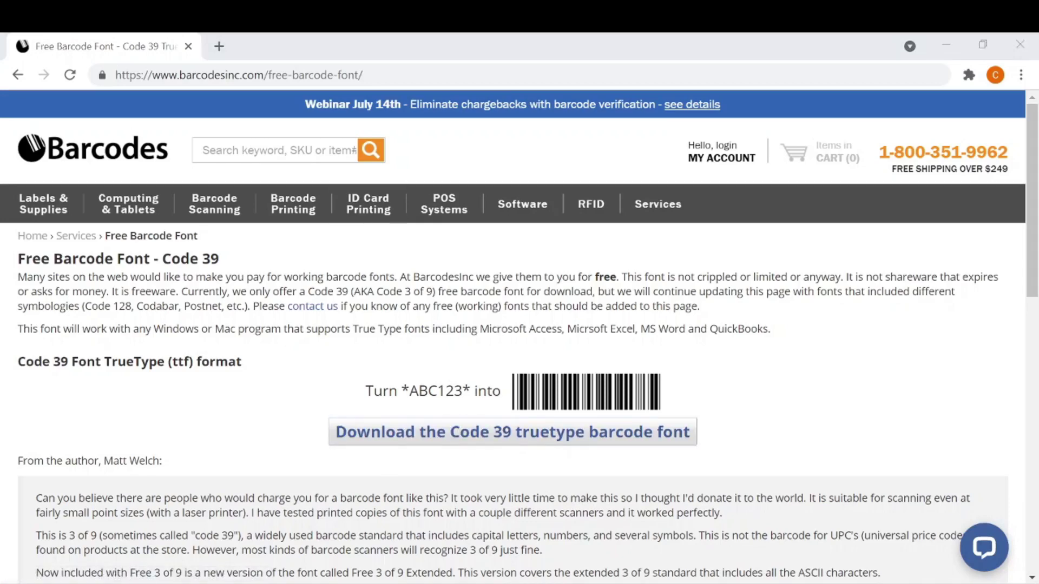
{"action": "left_click_drag", "start_coordinate": [297, 331], "coordinate": [260, 273]}
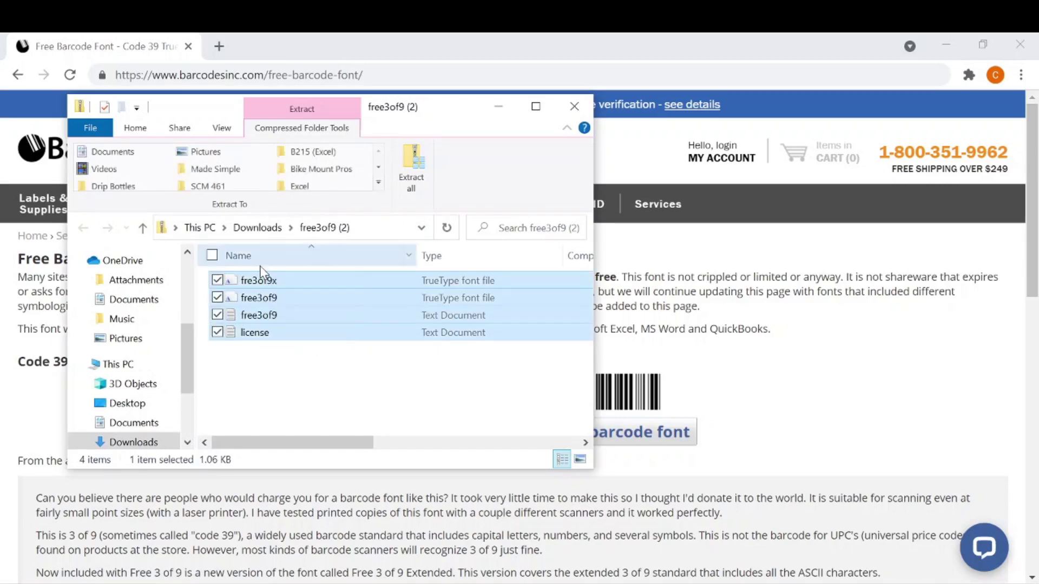
{"action": "left_click", "coordinate": [317, 382]}
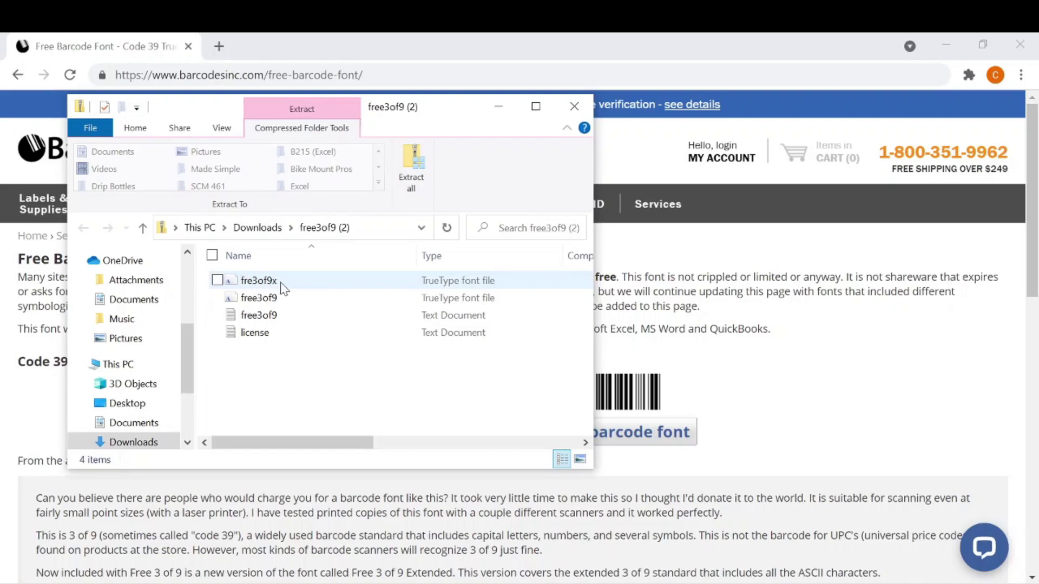
{"action": "double_click", "coordinate": [281, 284]}
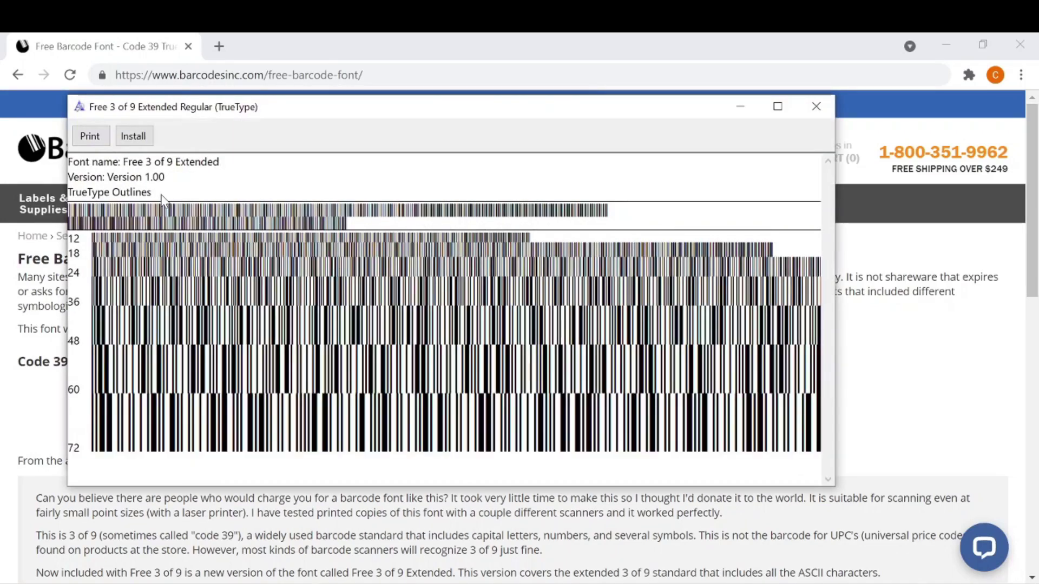
- Install fre3of9x, keeping the existing font, close the font windows and return to Excel
{"action": "left_click", "coordinate": [144, 138]}
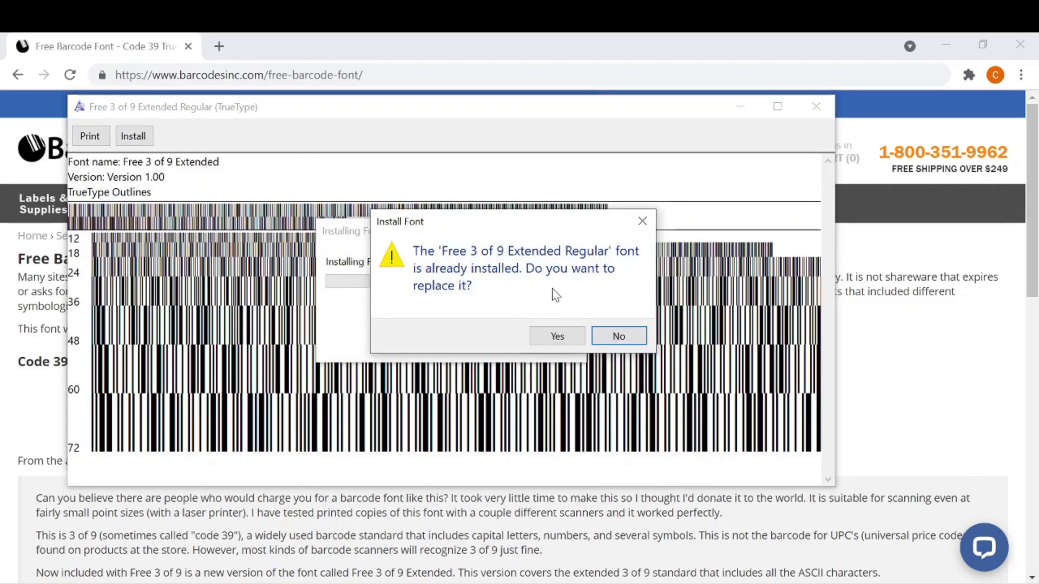
{"action": "left_click", "coordinate": [617, 337]}
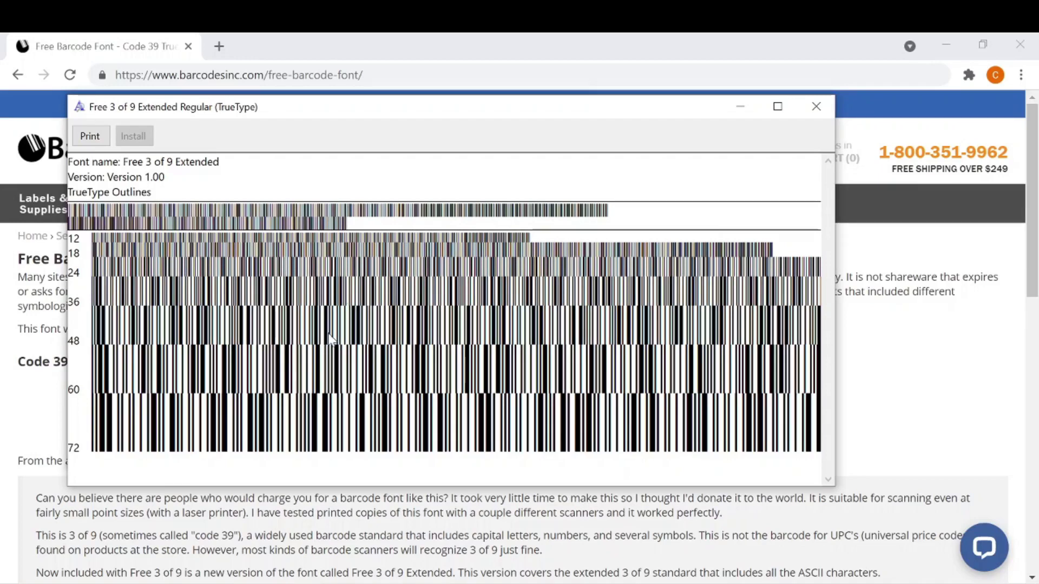
{"action": "left_click", "coordinate": [816, 107]}
{"action": "left_click", "coordinate": [587, 106]}
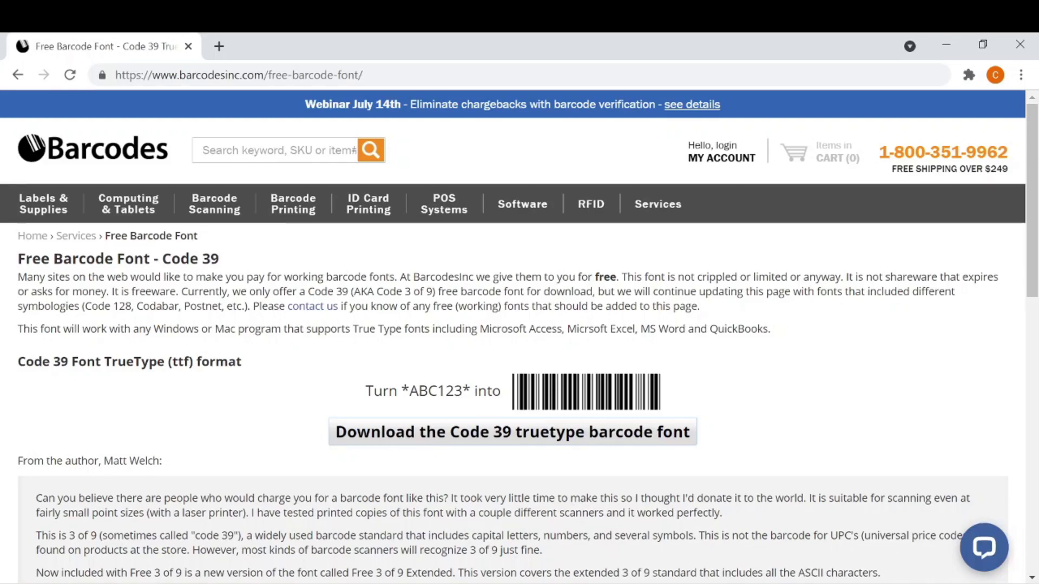
{"action": "key", "text": "alt+Tab"}
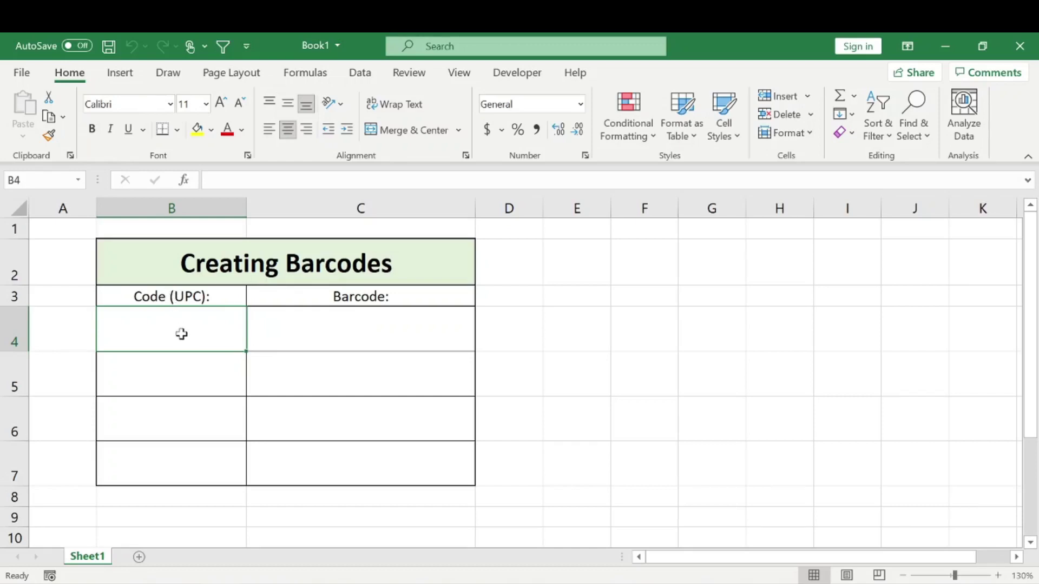
- Apply the Text number format to cells B4:B7 via the Number Format list
{"action": "left_click", "coordinate": [346, 398]}
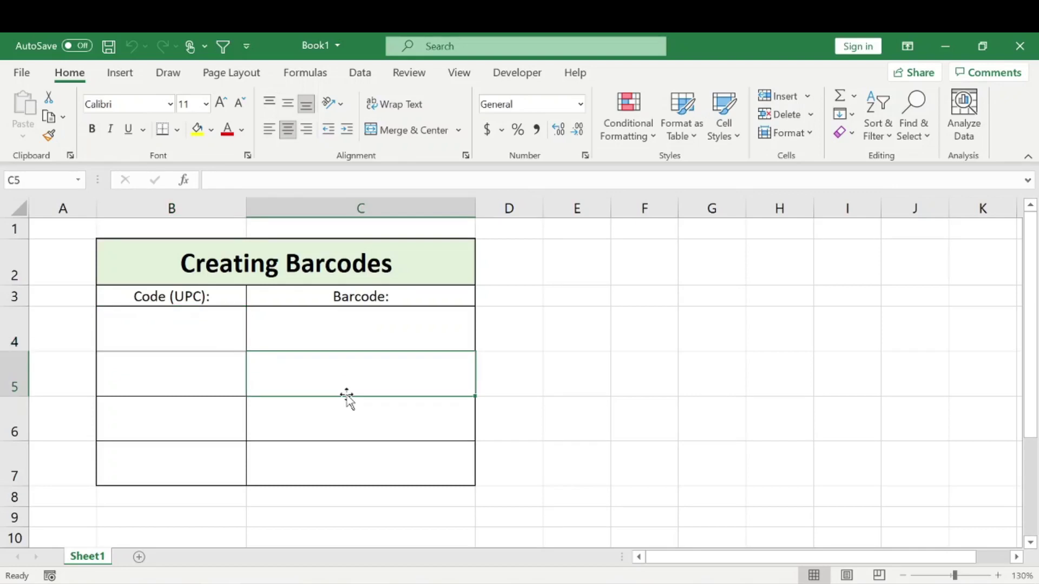
{"action": "left_click_drag", "start_coordinate": [192, 318], "coordinate": [200, 467]}
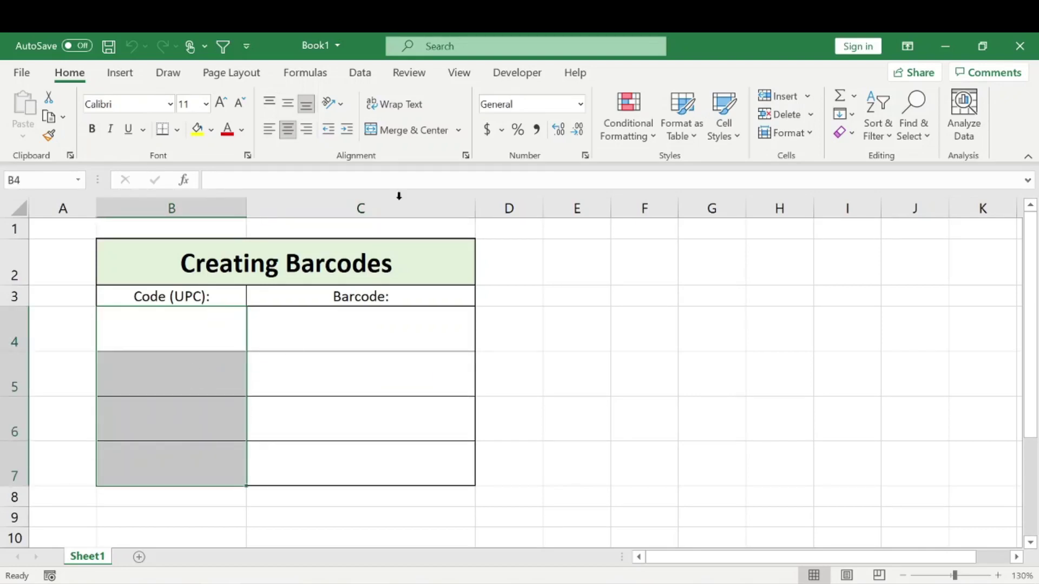
{"action": "left_click", "coordinate": [580, 103]}
{"action": "scroll", "coordinate": [578, 389], "scroll_direction": "down", "scroll_amount": 2}
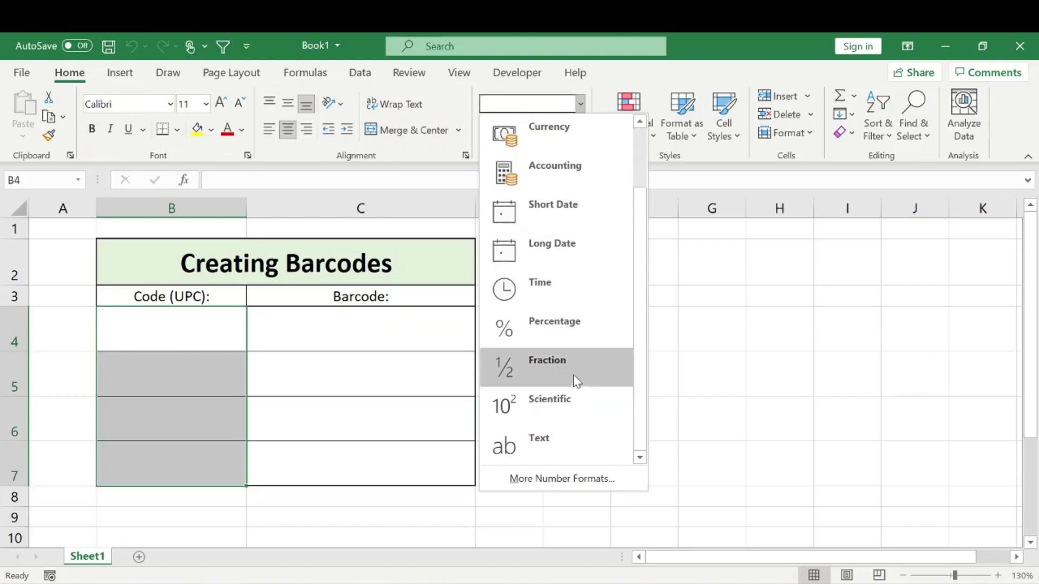
{"action": "left_click", "coordinate": [547, 442]}
{"action": "left_click", "coordinate": [217, 338]}
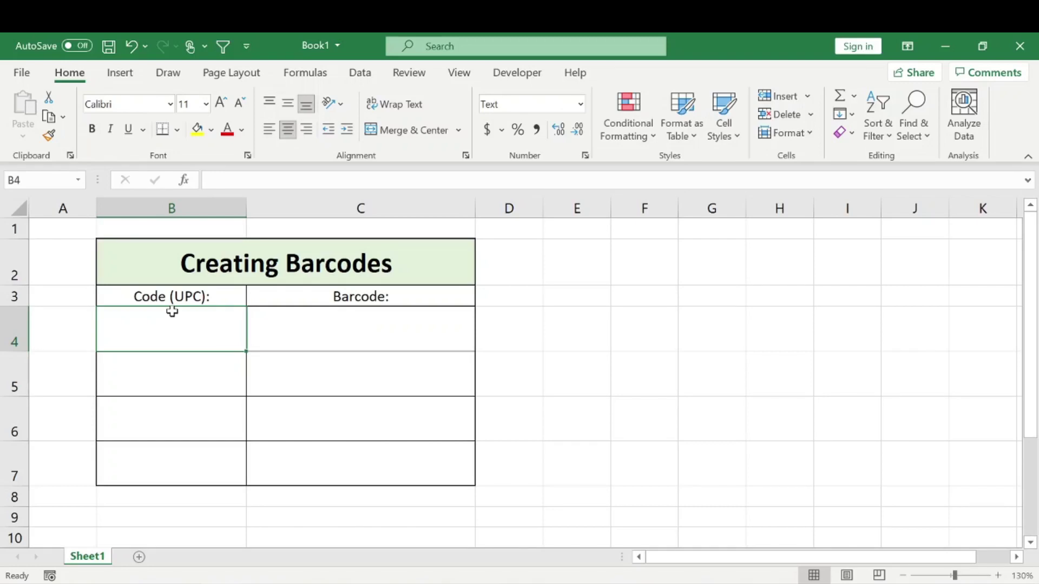
{"action": "type", "text": "00001234567"}
{"action": "left_click", "coordinate": [385, 379]}
{"action": "left_click", "coordinate": [211, 326]}
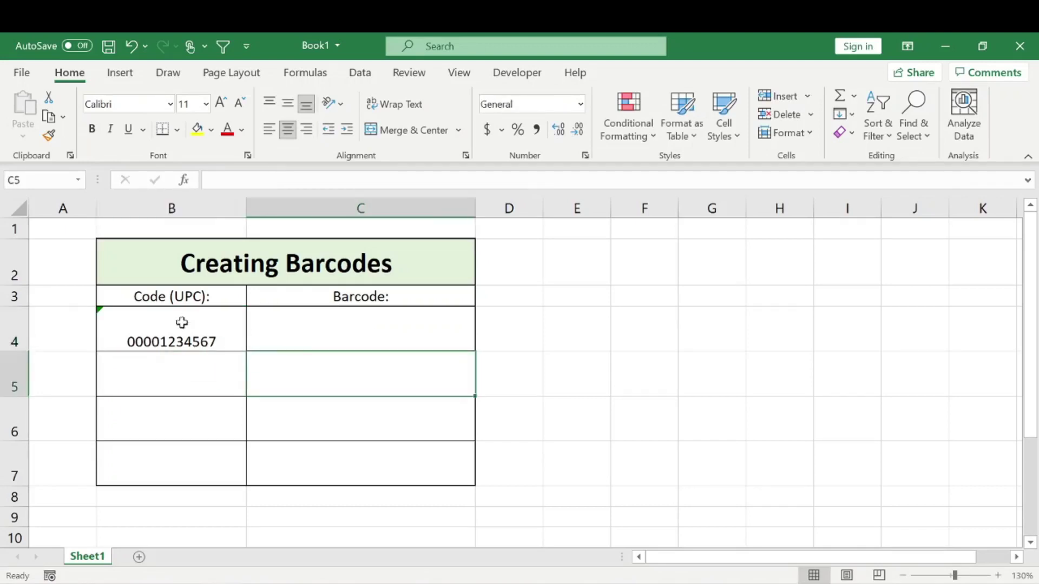
{"action": "left_click_drag", "start_coordinate": [186, 329], "coordinate": [176, 437]}
{"action": "left_click_drag", "start_coordinate": [192, 341], "coordinate": [184, 470]}
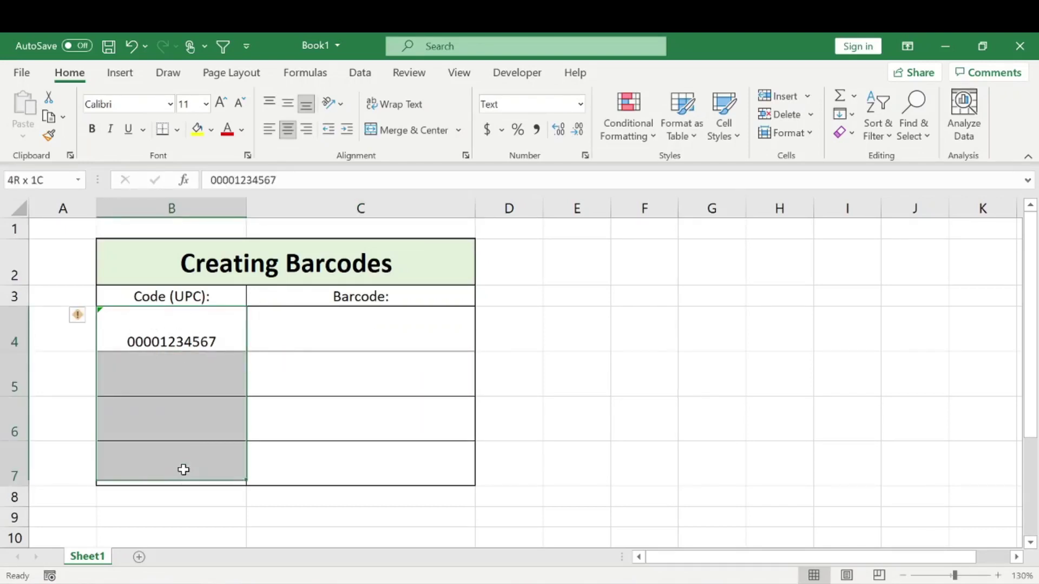
{"action": "left_click", "coordinate": [287, 103]}
{"action": "left_click", "coordinate": [172, 375]}
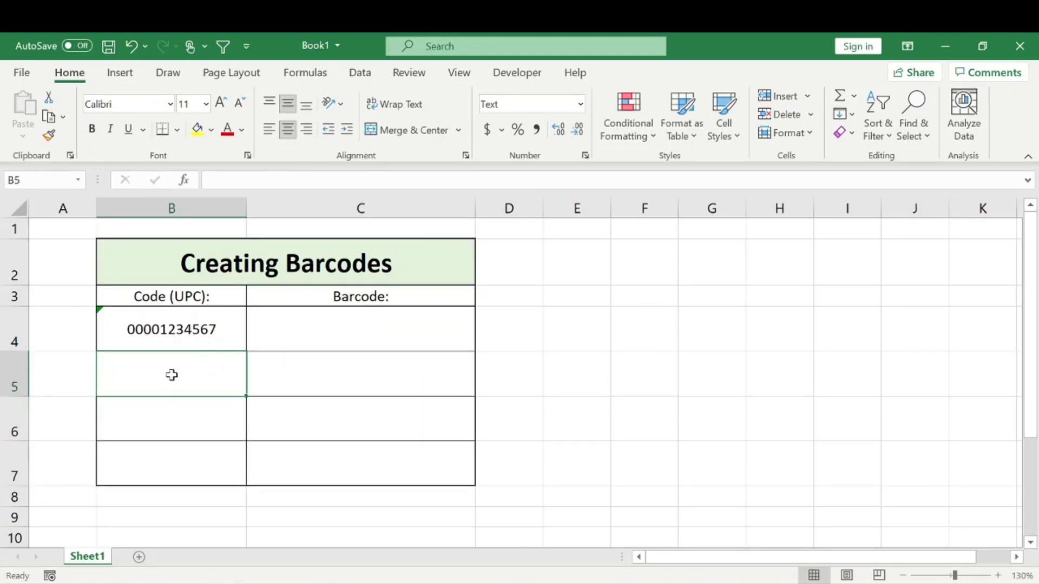
{"action": "type", "text": "21314342"}
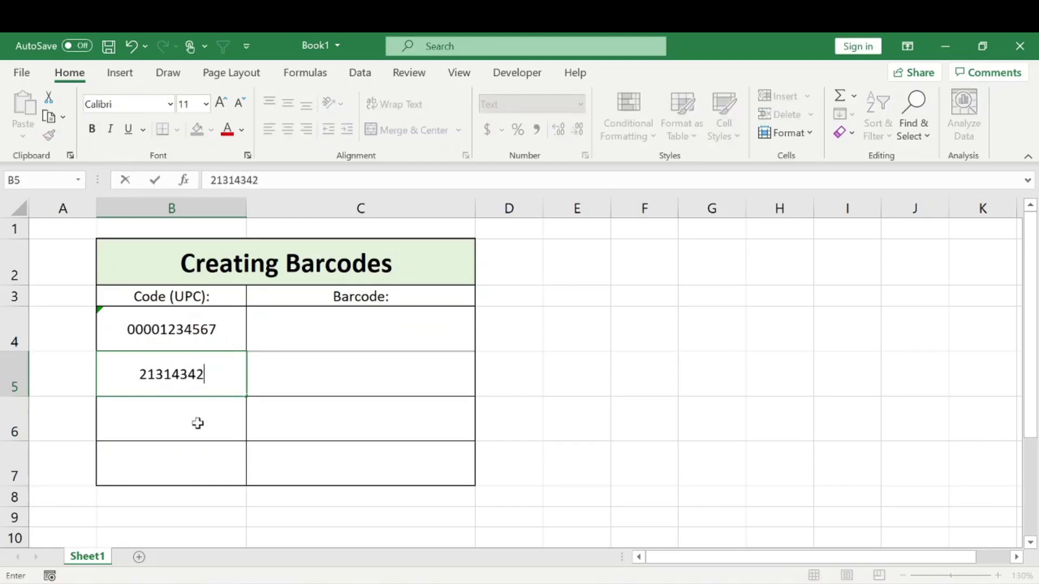
{"action": "left_click", "coordinate": [198, 423]}
{"action": "type", "text": "1A3435656"}
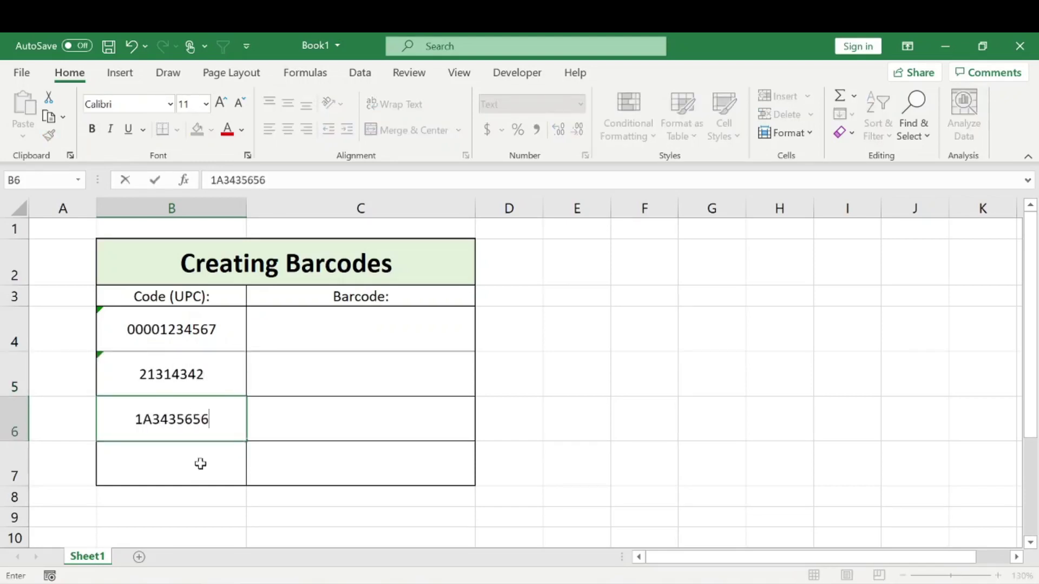
{"action": "left_click", "coordinate": [200, 455]}
{"action": "type", "text": "450009341000"}
{"action": "left_click", "coordinate": [596, 360]}
{"action": "left_click", "coordinate": [205, 312]}
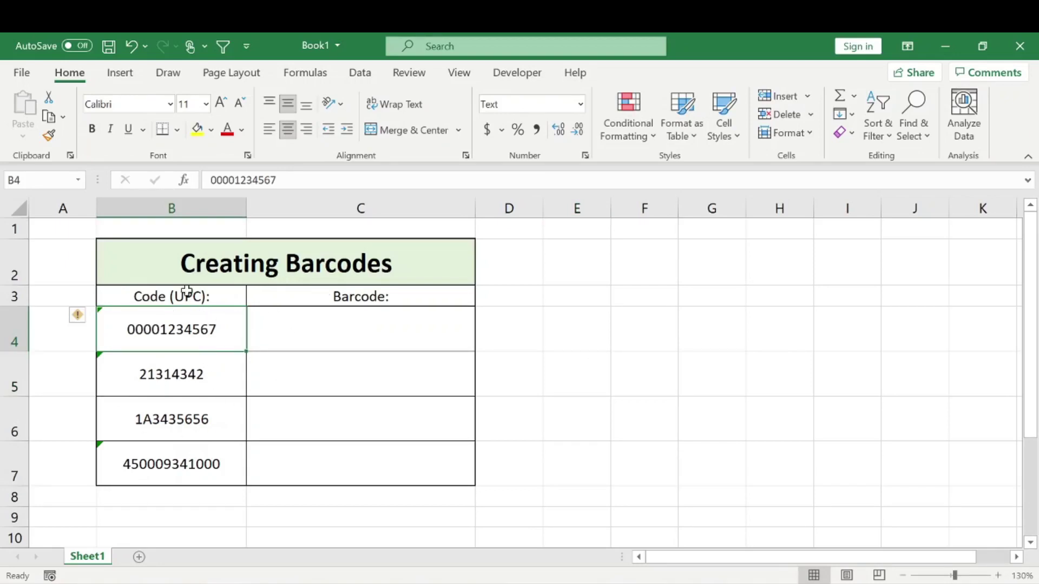
{"action": "left_click", "coordinate": [319, 315]}
- Enter the formula ="*"&B4&"*" in C4 to wrap the code in asterisks
{"action": "type", "text": "="}
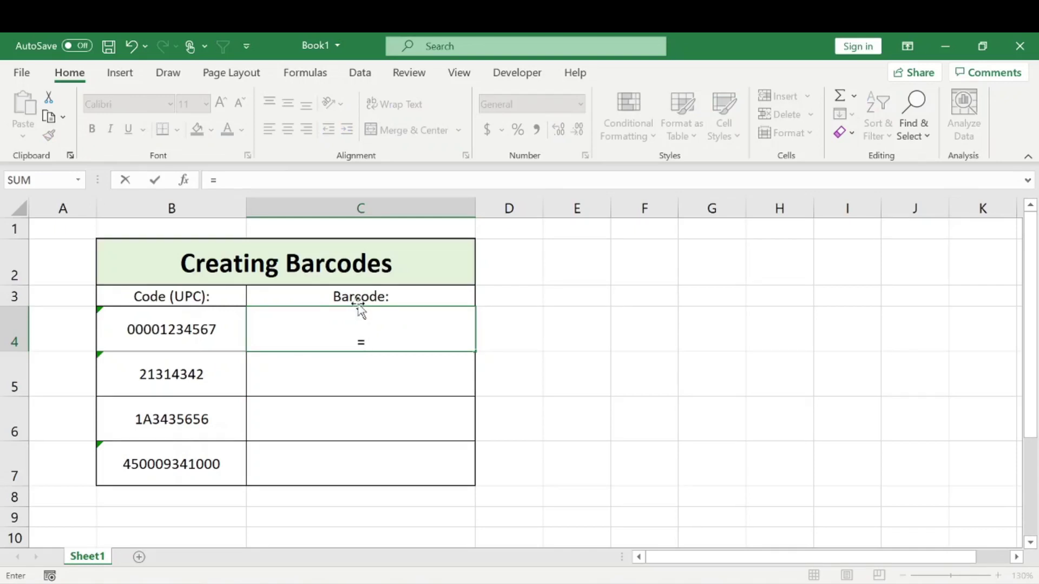
{"action": "type", "text": "\"*\"&"}
{"action": "key", "text": "Left"}
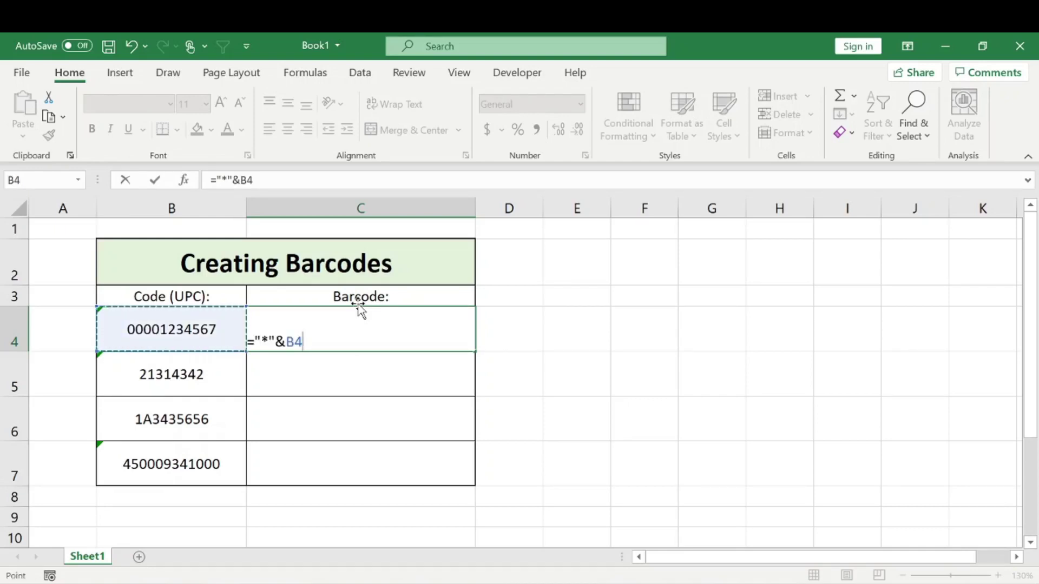
{"action": "type", "text": "&\"*"}
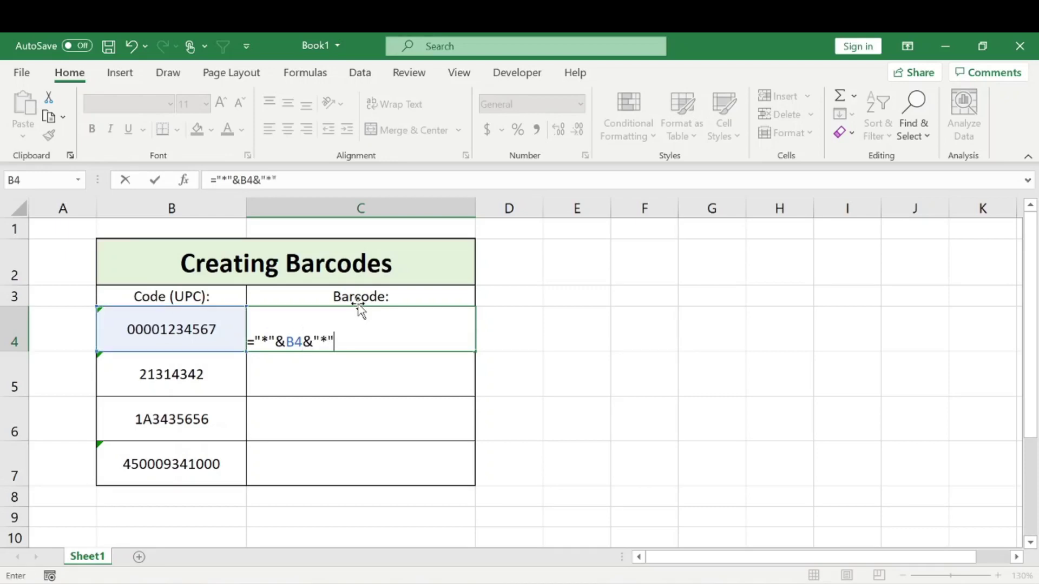
{"action": "key", "text": "Return"}
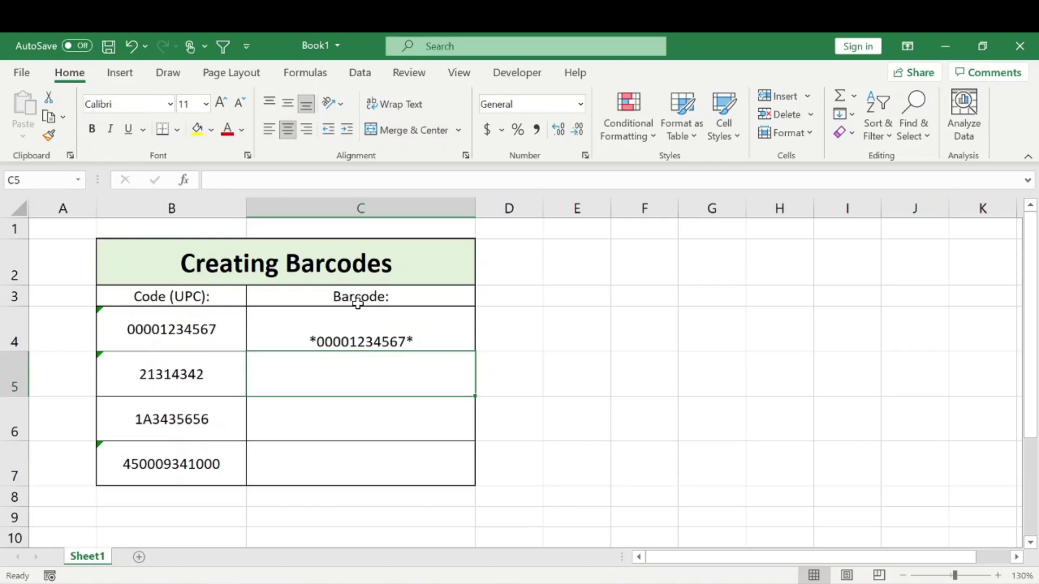
{"action": "left_click", "coordinate": [371, 335]}
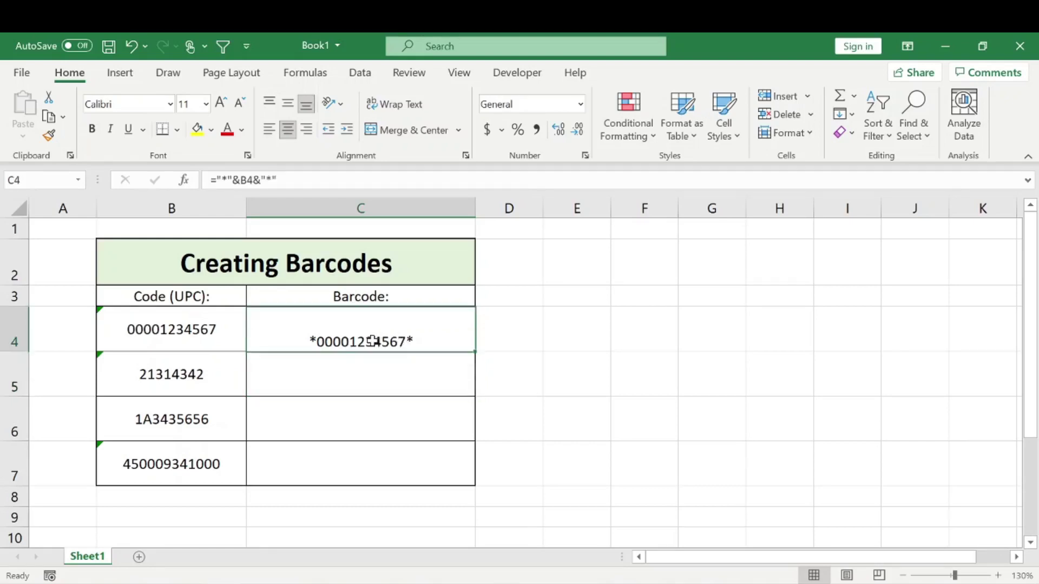
- Middle-align C4:C7 and fill the C4 formula down to C7
{"action": "left_click", "coordinate": [574, 374]}
{"action": "left_click_drag", "start_coordinate": [412, 339], "coordinate": [379, 465]}
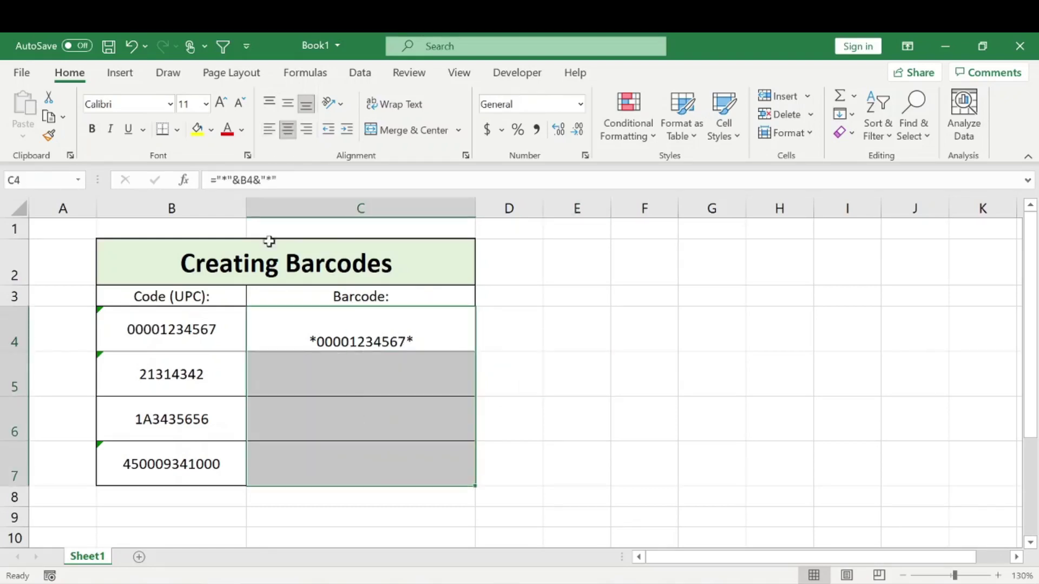
{"action": "left_click", "coordinate": [288, 103]}
{"action": "left_click", "coordinate": [394, 336]}
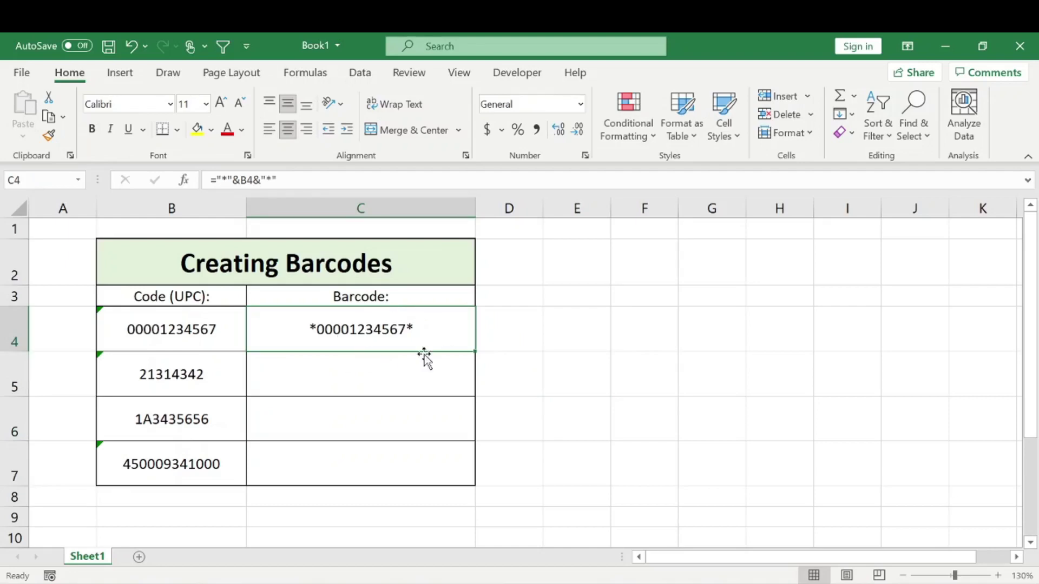
{"action": "left_click_drag", "start_coordinate": [471, 352], "coordinate": [465, 471]}
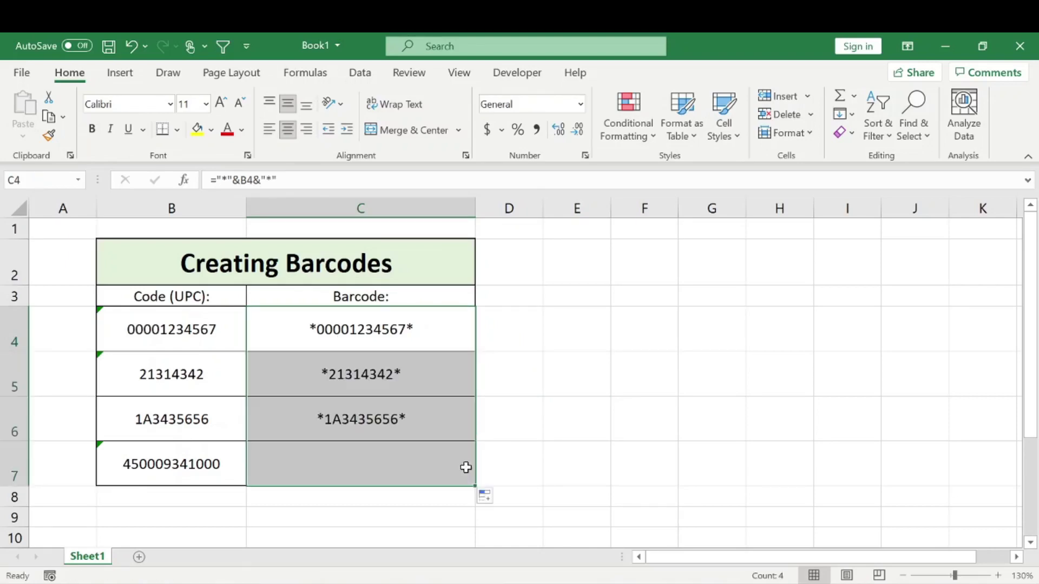
{"action": "left_click", "coordinate": [374, 419]}
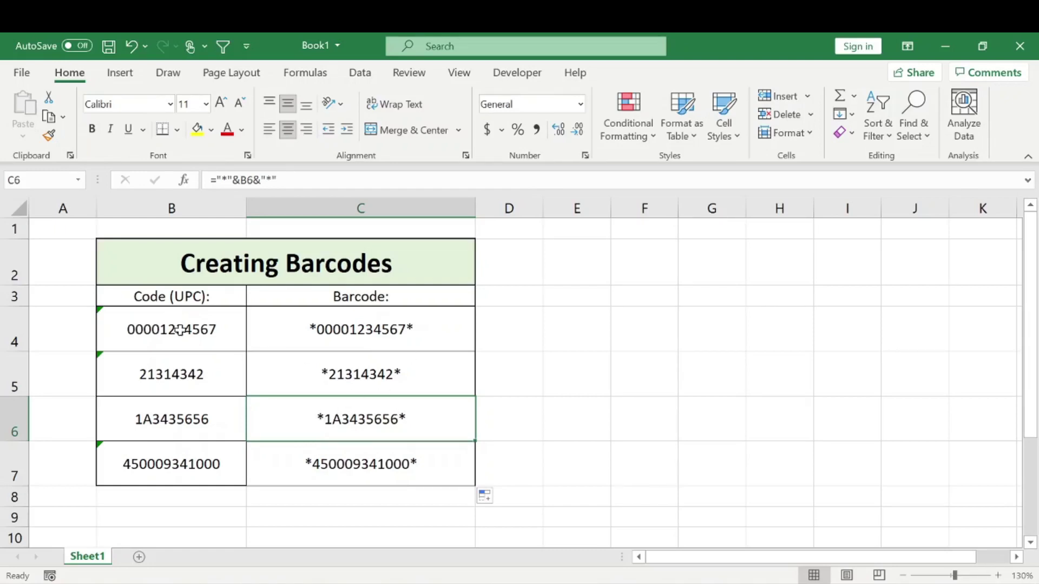
- Apply the Free 3 of 9 Extended font to cells C4:C7
{"action": "left_click_drag", "start_coordinate": [346, 331], "coordinate": [347, 448]}
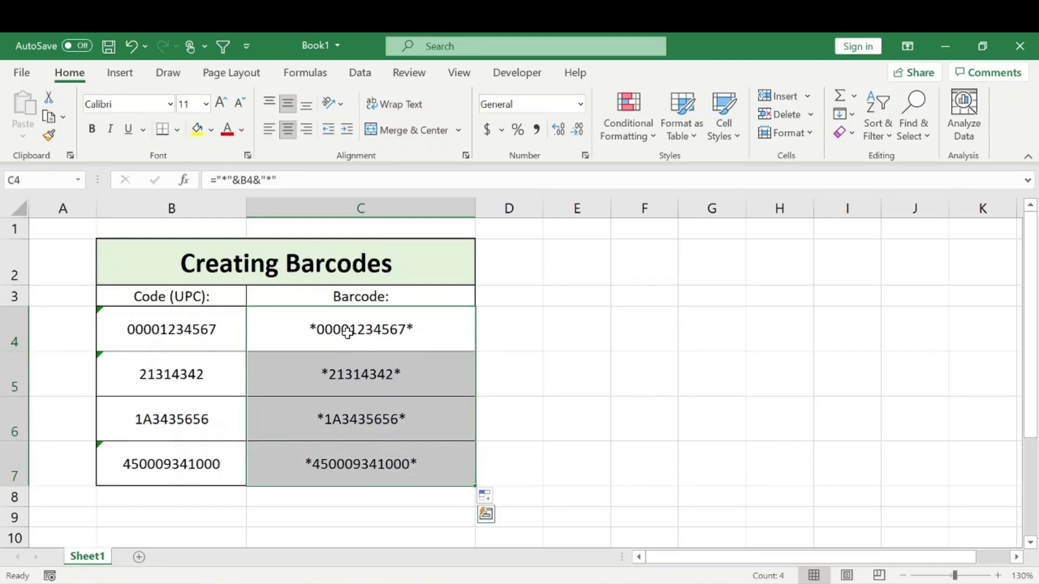
{"action": "left_click", "coordinate": [171, 104]}
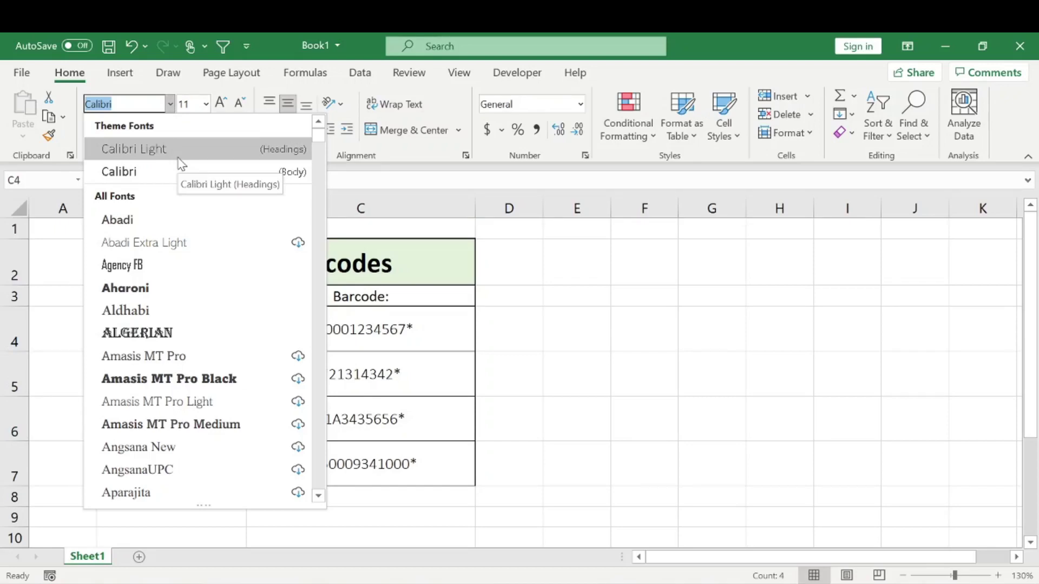
{"action": "type", "text": "Free 3 of 9 Extende"}
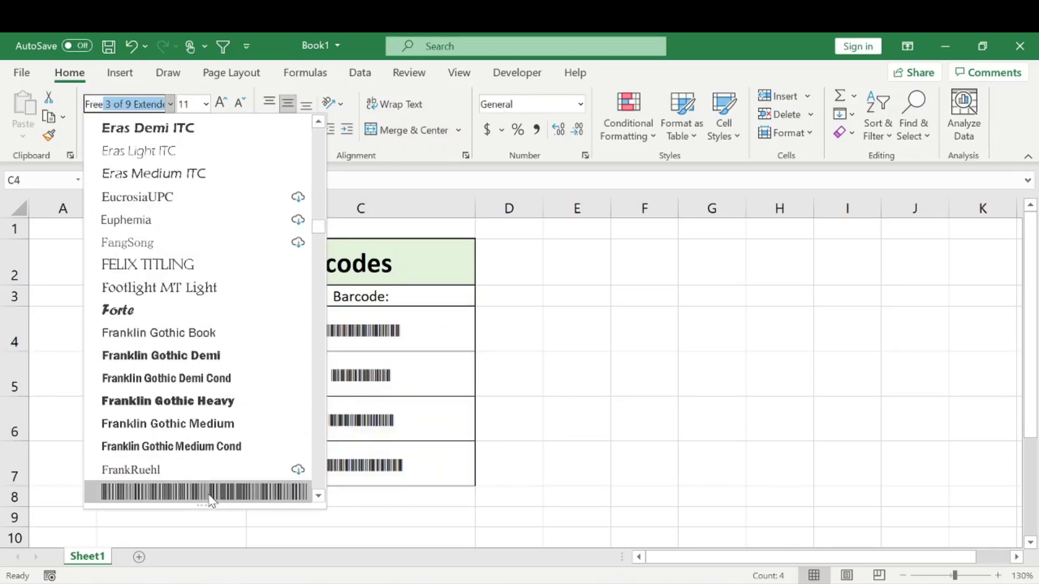
{"action": "left_click", "coordinate": [209, 493]}
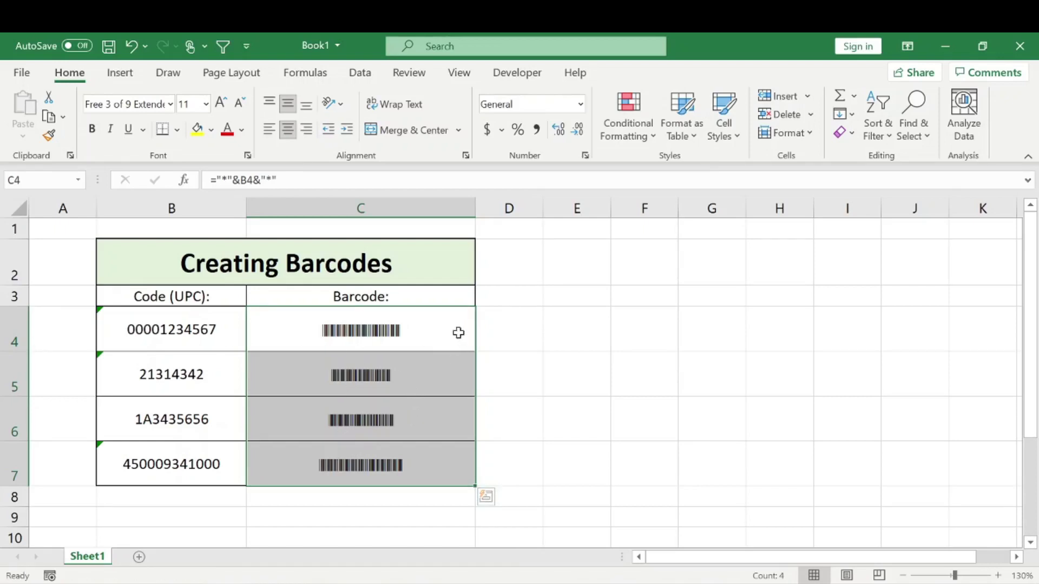
{"action": "left_click", "coordinate": [518, 330]}
{"action": "left_click_drag", "start_coordinate": [420, 317], "coordinate": [384, 462]}
- Increase the C4:C7 barcode font size to 48 and make row 4 taller
{"action": "left_click_drag", "start_coordinate": [327, 329], "coordinate": [303, 464]}
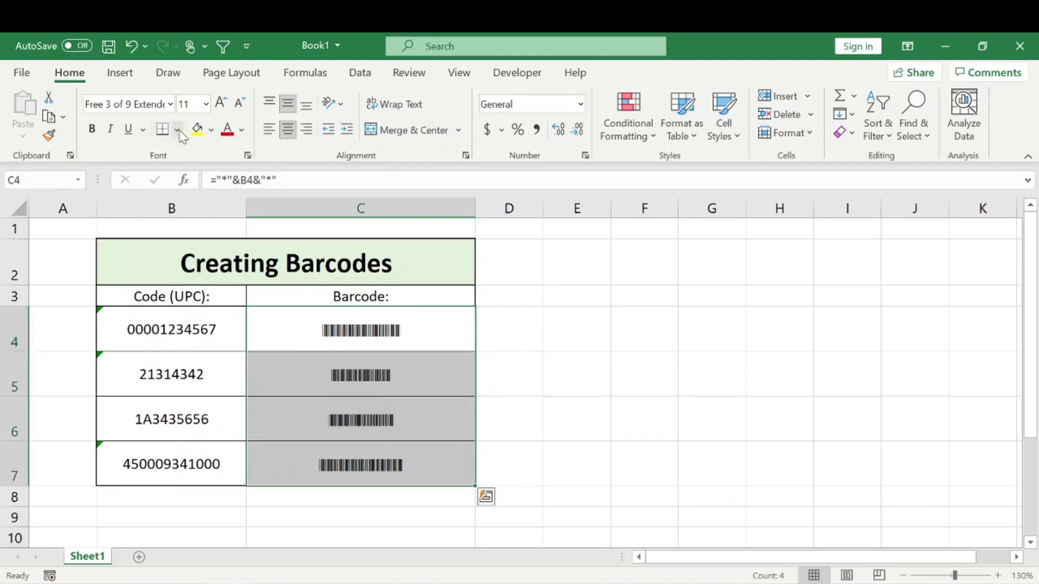
{"action": "left_click", "coordinate": [221, 102]}
{"action": "left_click", "coordinate": [221, 103]}
{"action": "left_click", "coordinate": [221, 103]}
{"action": "left_click", "coordinate": [220, 103]}
{"action": "left_click", "coordinate": [220, 102]}
{"action": "left_click", "coordinate": [221, 103]}
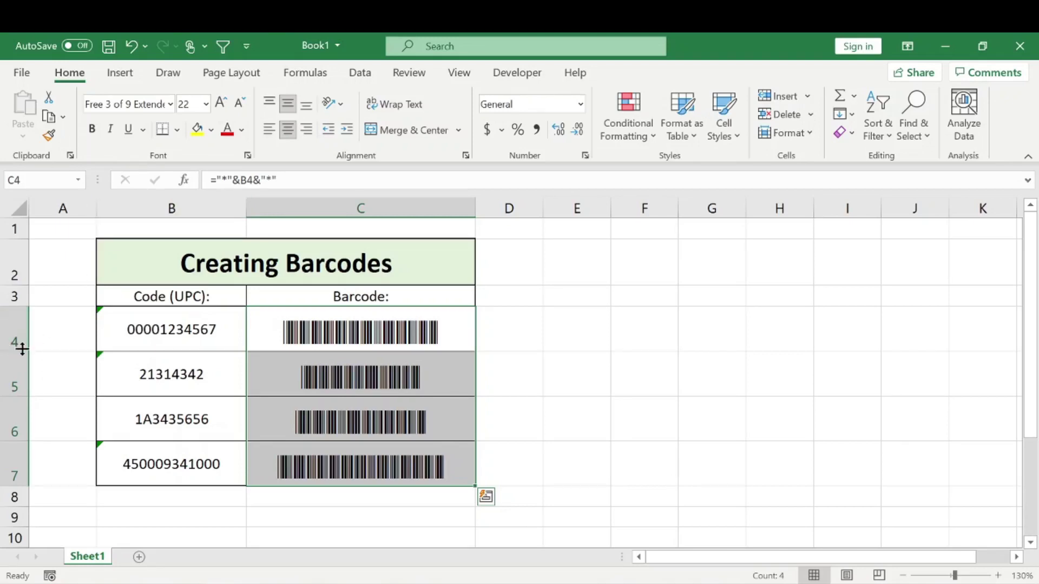
{"action": "left_click_drag", "start_coordinate": [17, 351], "coordinate": [17, 437]}
{"action": "scroll", "coordinate": [386, 305], "scroll_direction": "down", "scroll_amount": 3}
{"action": "scroll", "coordinate": [381, 310], "scroll_direction": "up", "scroll_amount": 3}
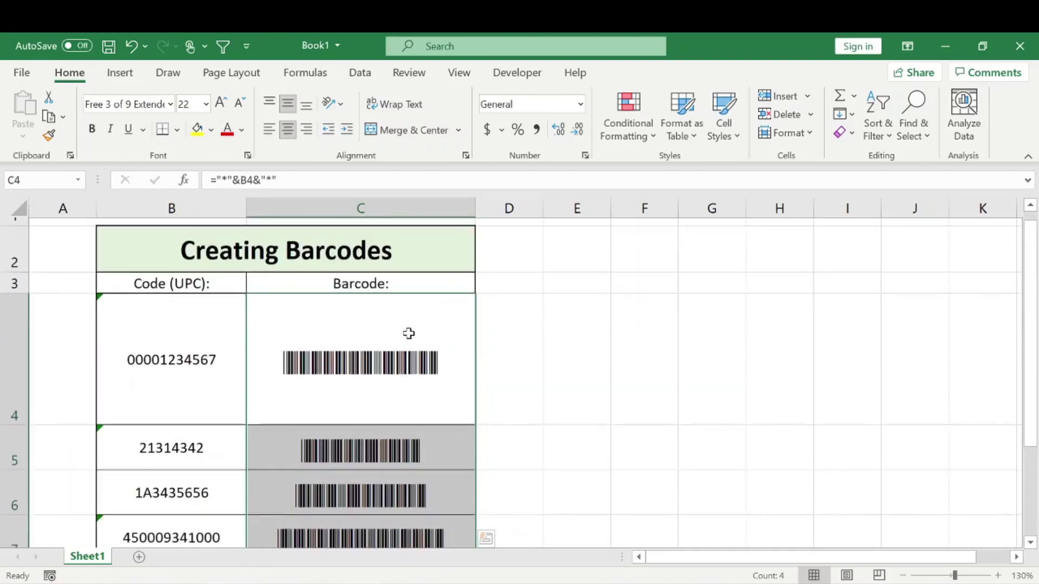
{"action": "left_click_drag", "start_coordinate": [479, 220], "coordinate": [515, 212]}
{"action": "scroll", "coordinate": [503, 301], "scroll_direction": "down", "scroll_amount": 2}
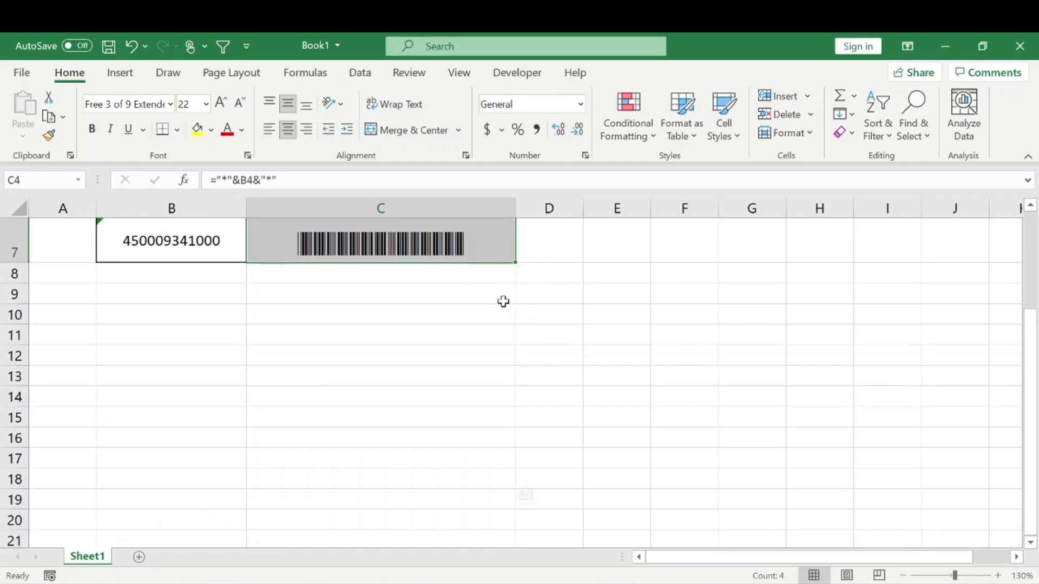
{"action": "scroll", "coordinate": [501, 303], "scroll_direction": "up", "scroll_amount": 2}
{"action": "scroll", "coordinate": [501, 303], "scroll_direction": "down", "scroll_amount": 1}
{"action": "left_click_drag", "start_coordinate": [485, 301], "coordinate": [442, 463]}
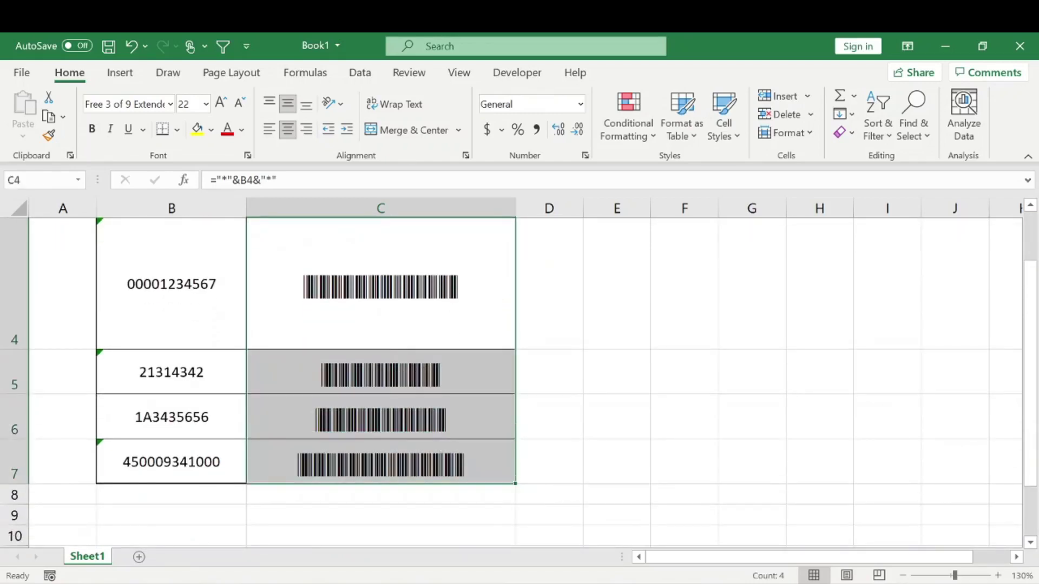
{"action": "left_click", "coordinate": [222, 105]}
{"action": "left_click", "coordinate": [222, 105]}
{"action": "left_click", "coordinate": [222, 105]}
{"action": "left_click", "coordinate": [222, 105]}
{"action": "left_click", "coordinate": [222, 105]}
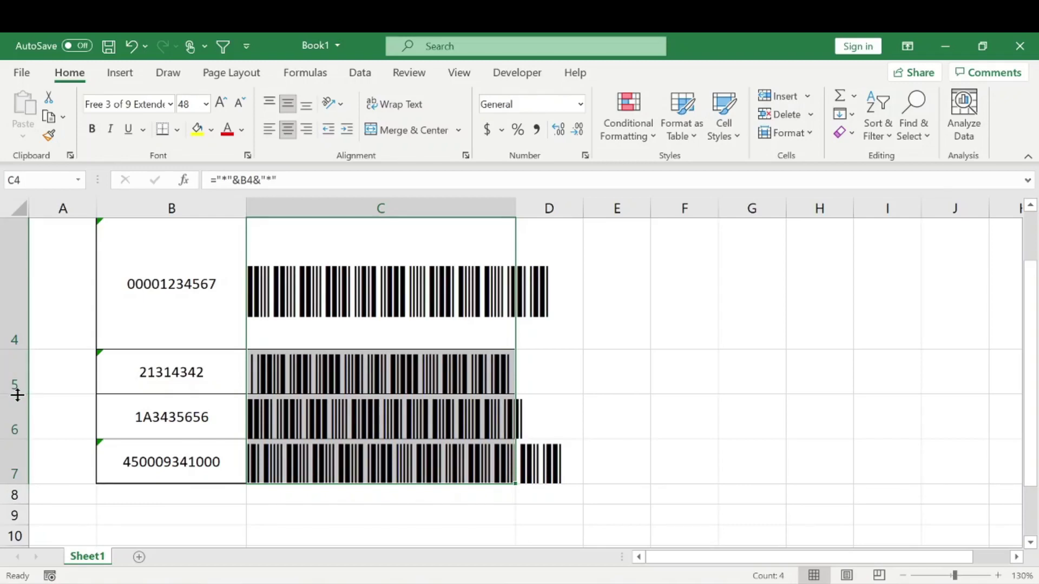
- Give rows 4 through 7 the same taller row height
{"action": "left_click_drag", "start_coordinate": [18, 395], "coordinate": [16, 441]}
{"action": "left_click", "coordinate": [15, 323]}
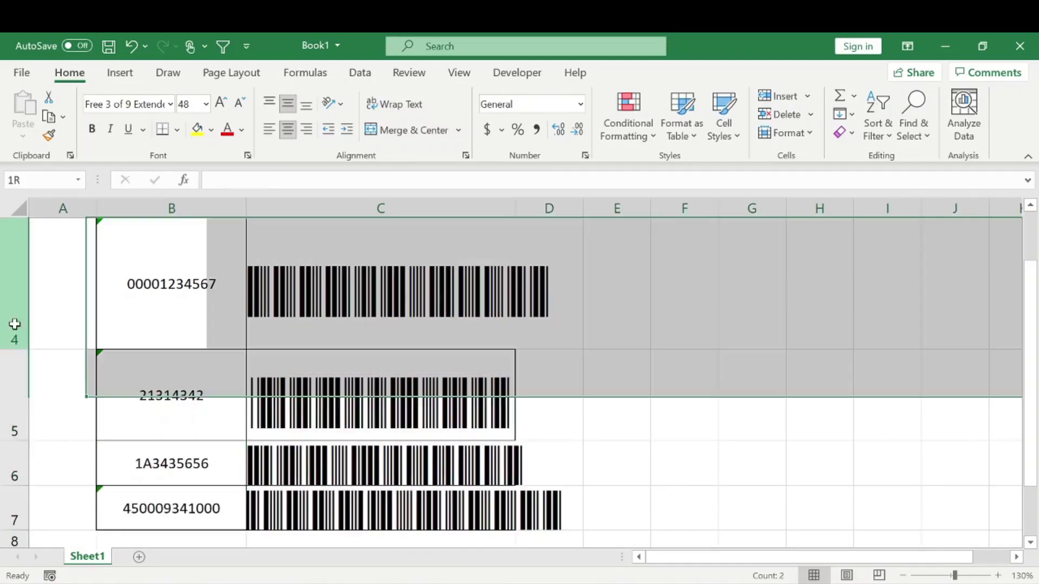
{"action": "left_click_drag", "start_coordinate": [15, 323], "coordinate": [14, 516]}
{"action": "left_click_drag", "start_coordinate": [16, 349], "coordinate": [18, 372]}
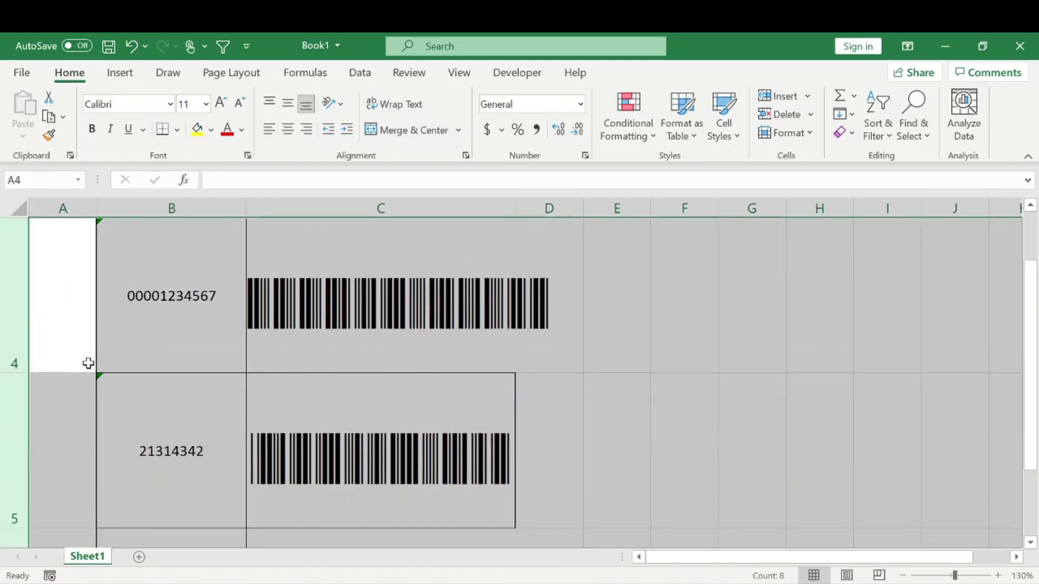
{"action": "scroll", "coordinate": [476, 336], "scroll_direction": "down", "scroll_amount": 3}
- Widen column C until the size-48 barcodes fit inside their cells
{"action": "scroll", "coordinate": [475, 334], "scroll_direction": "up", "scroll_amount": 4}
{"action": "left_click", "coordinate": [599, 352]}
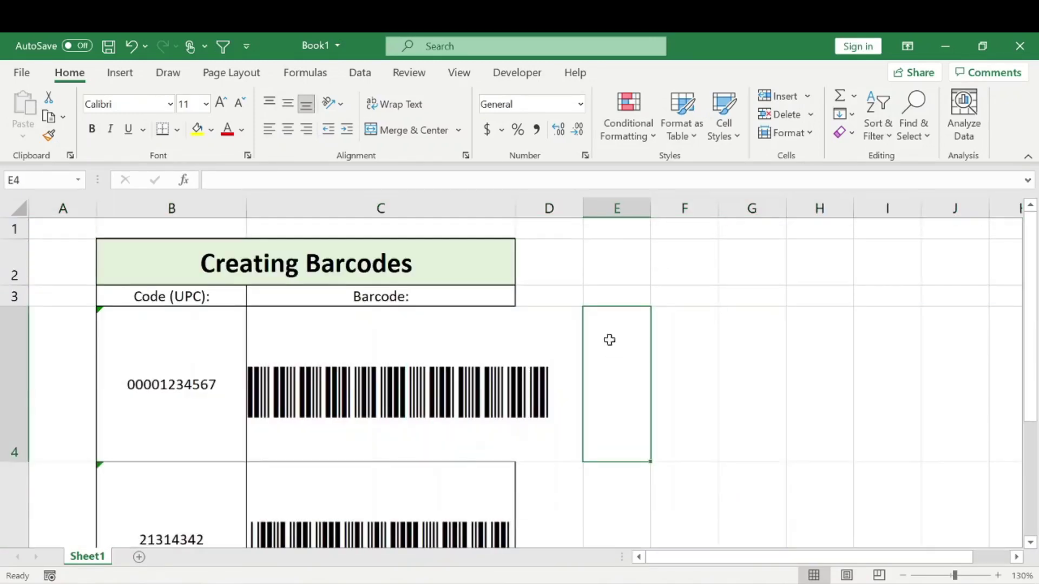
{"action": "left_click_drag", "start_coordinate": [588, 208], "coordinate": [684, 209]}
{"action": "scroll", "coordinate": [571, 313], "scroll_direction": "down", "scroll_amount": 3}
{"action": "scroll", "coordinate": [548, 303], "scroll_direction": "up", "scroll_amount": 2}
{"action": "scroll", "coordinate": [548, 303], "scroll_direction": "up", "scroll_amount": 2}
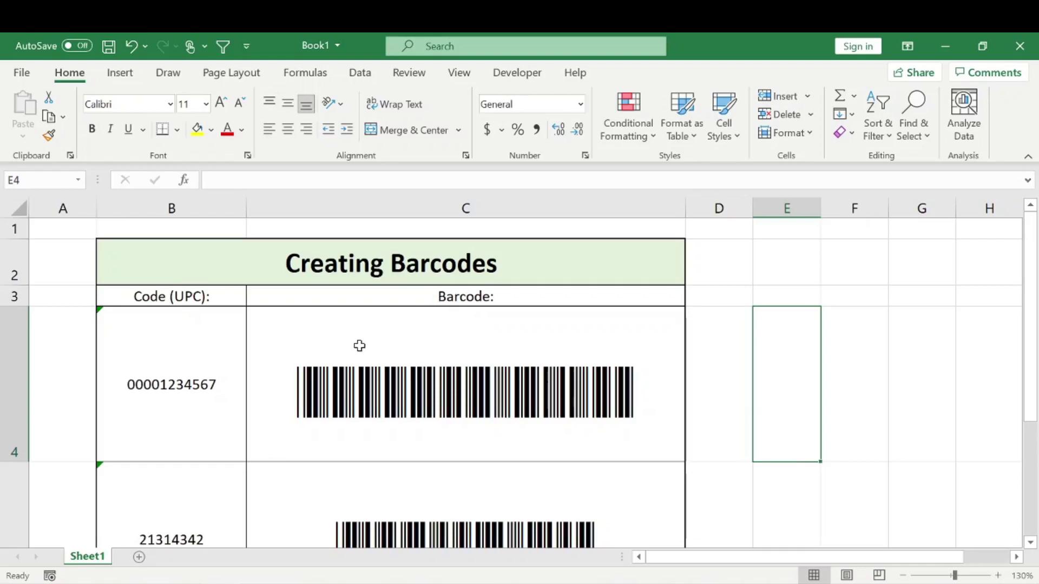
{"action": "left_click", "coordinate": [440, 328]}
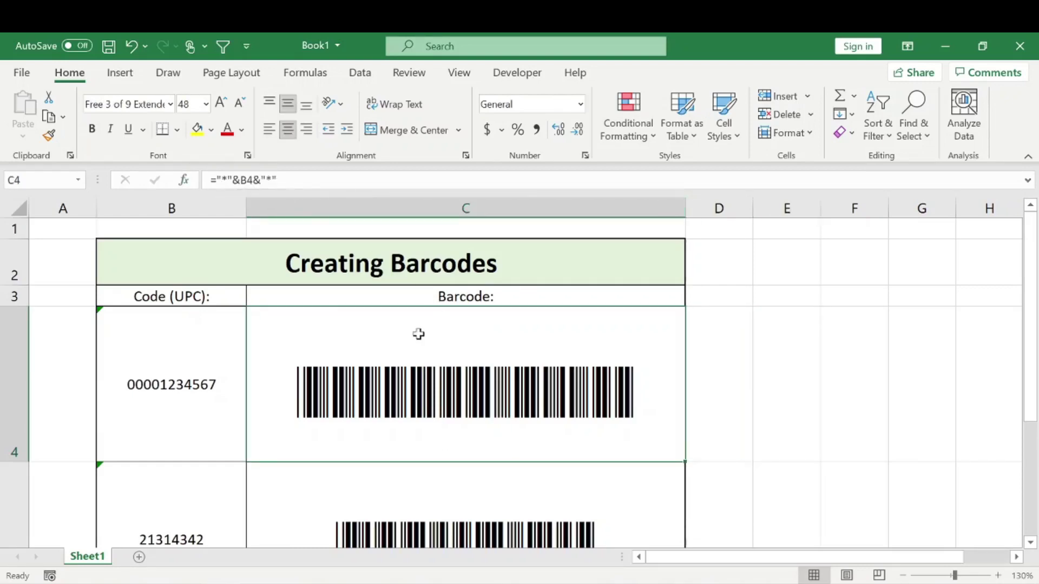
{"action": "left_click", "coordinate": [742, 354]}
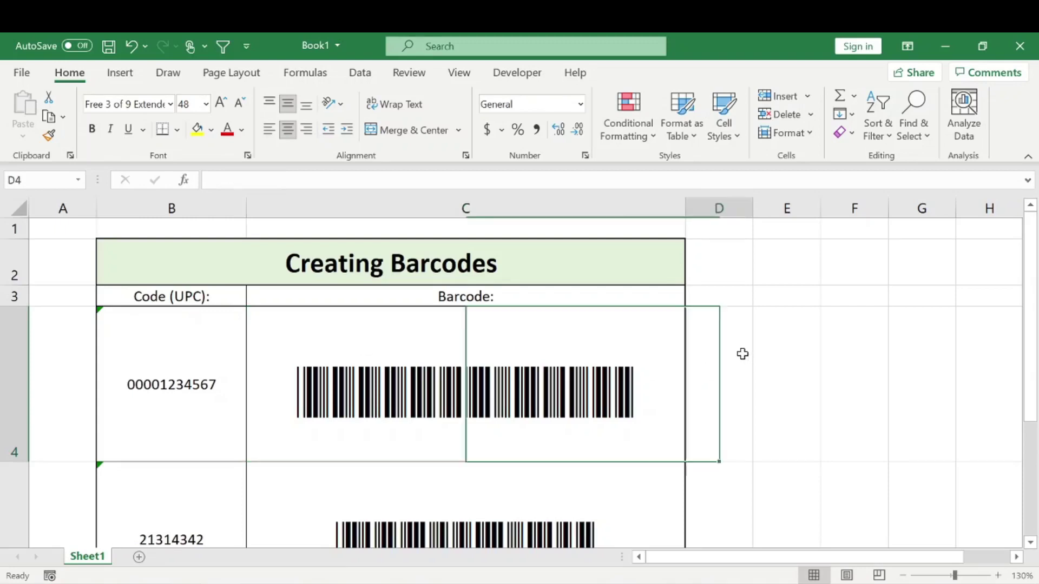